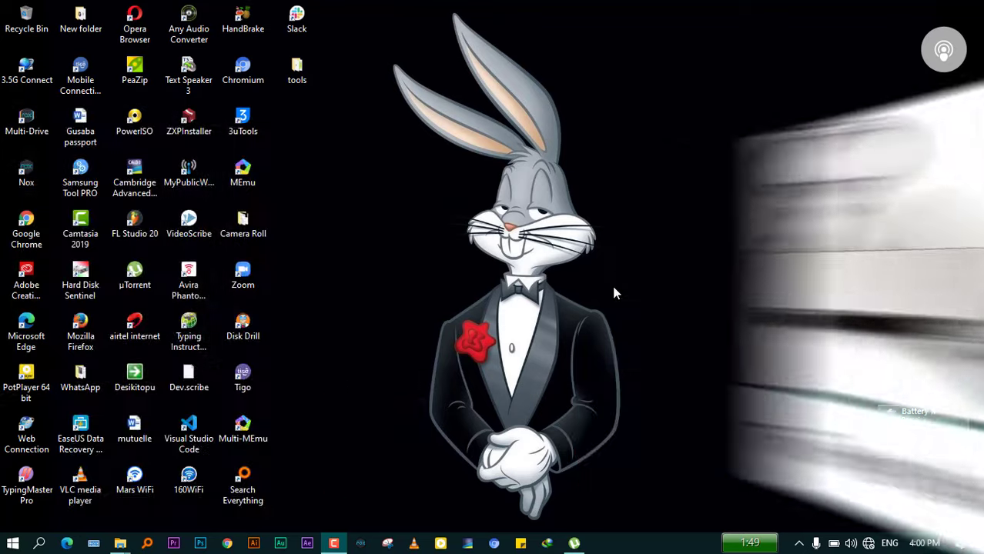
Open the tools folder on the desktop in a maximized window and launch the tmsetup installer.
double_click(293, 74)
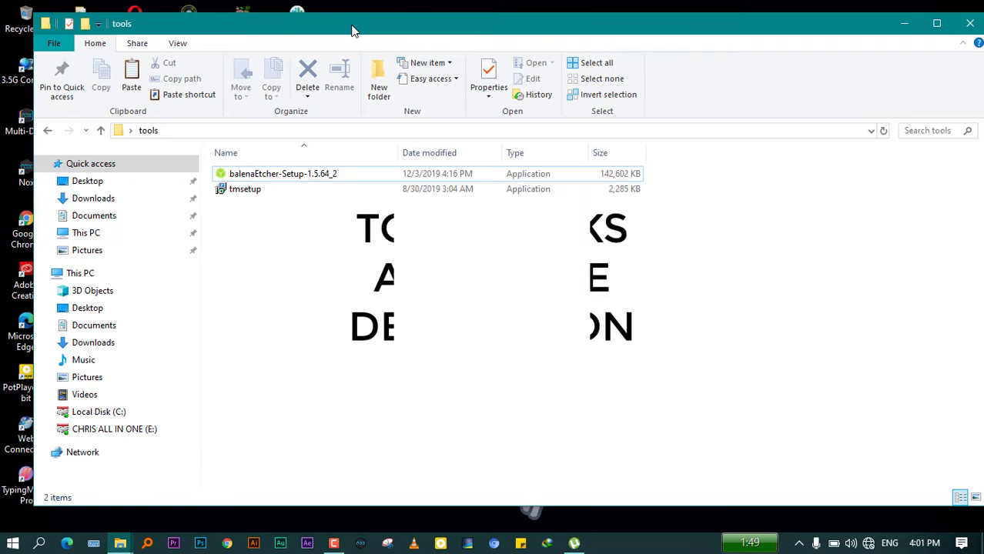
double_click(351, 29)
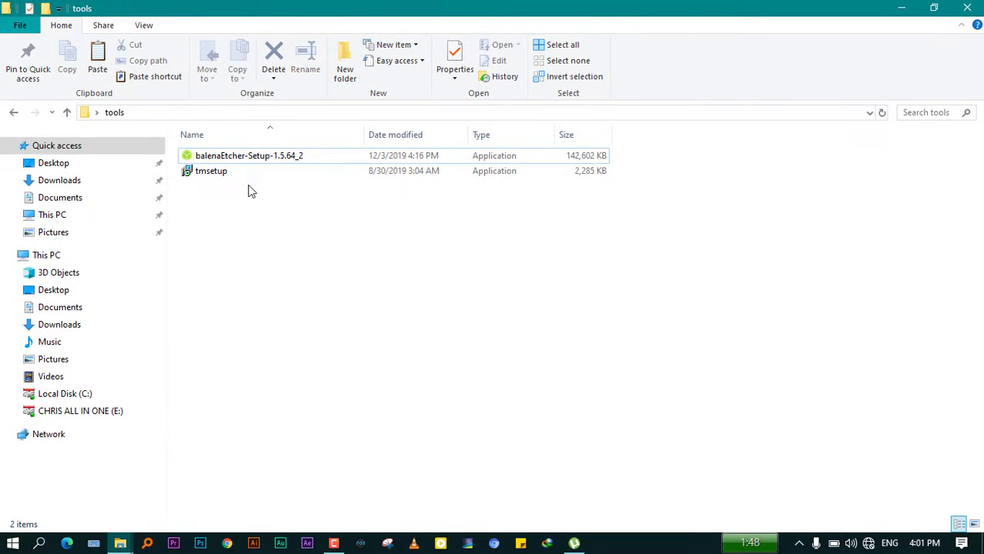
double_click(225, 173)
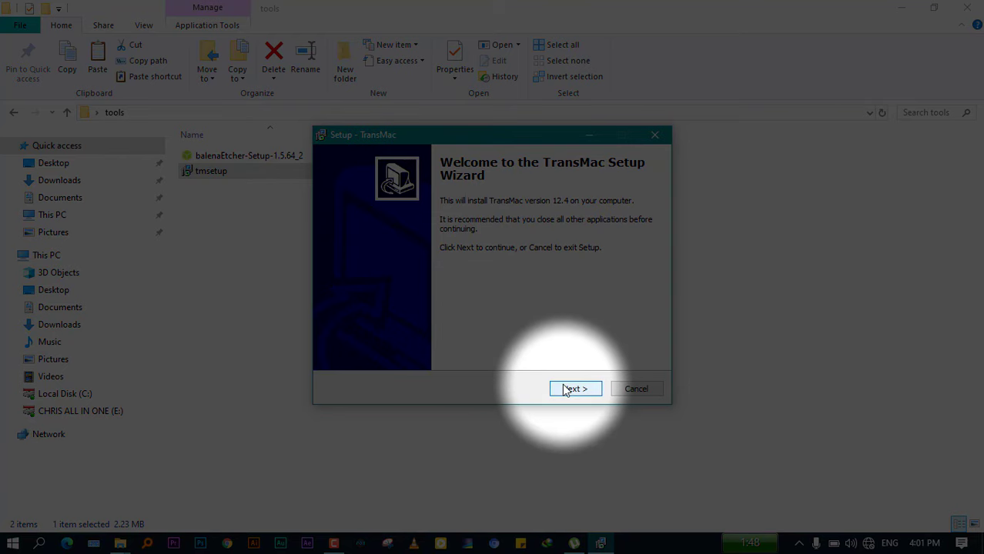
Install TransMac with the license agreement accepted and the default folders and tasks, finishing with Run TransMac enabled.
left_click(570, 390)
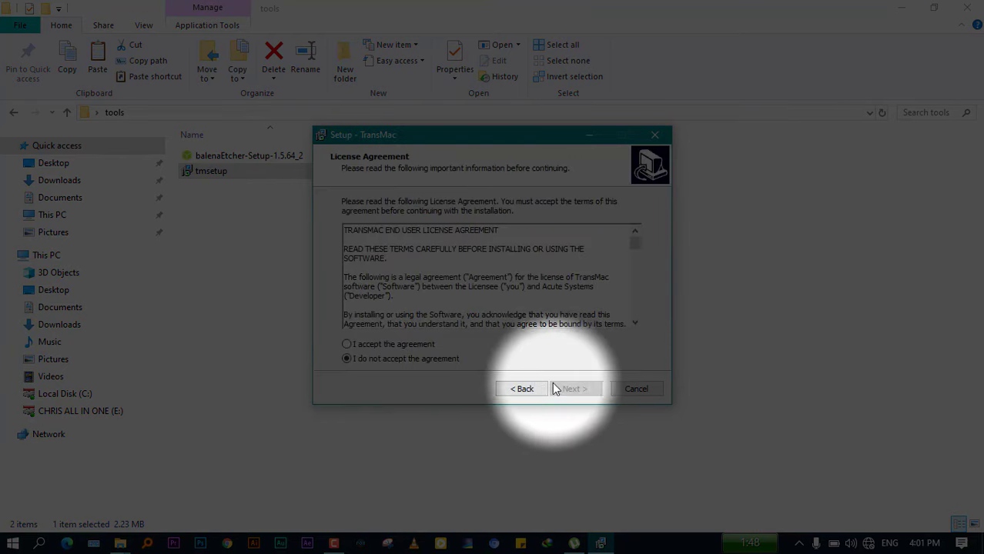
left_click(347, 344)
left_click(574, 389)
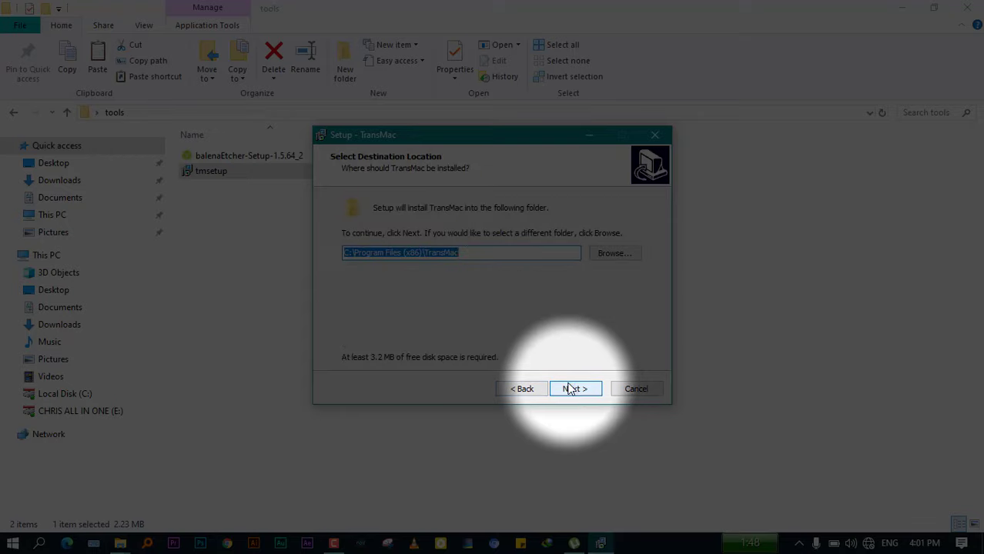
left_click(574, 390)
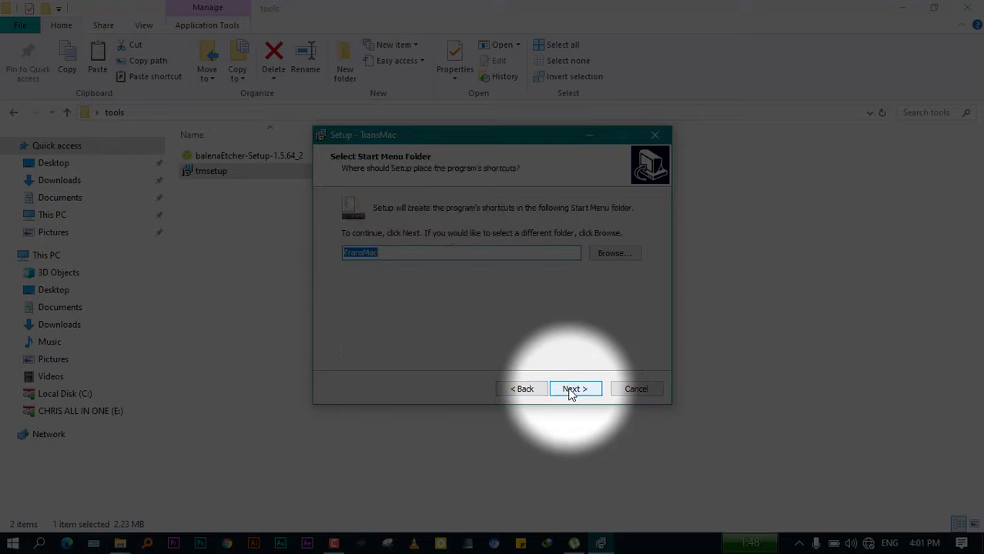
left_click(573, 390)
left_click(573, 389)
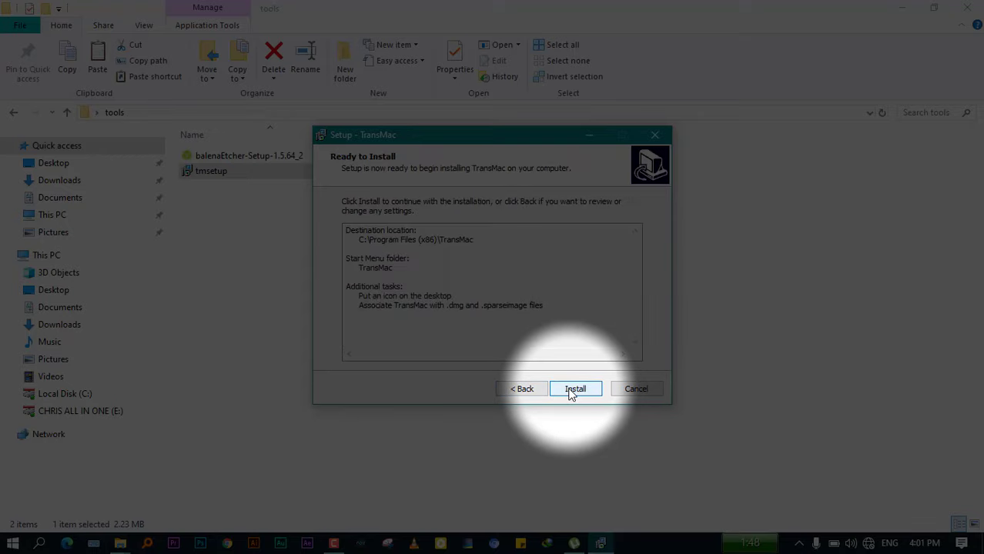
left_click(574, 390)
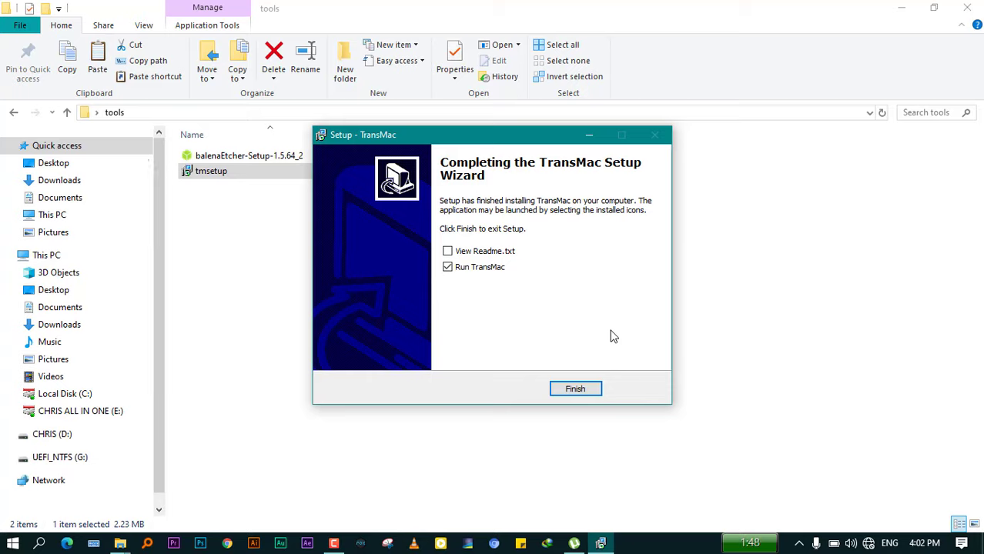
left_click(574, 390)
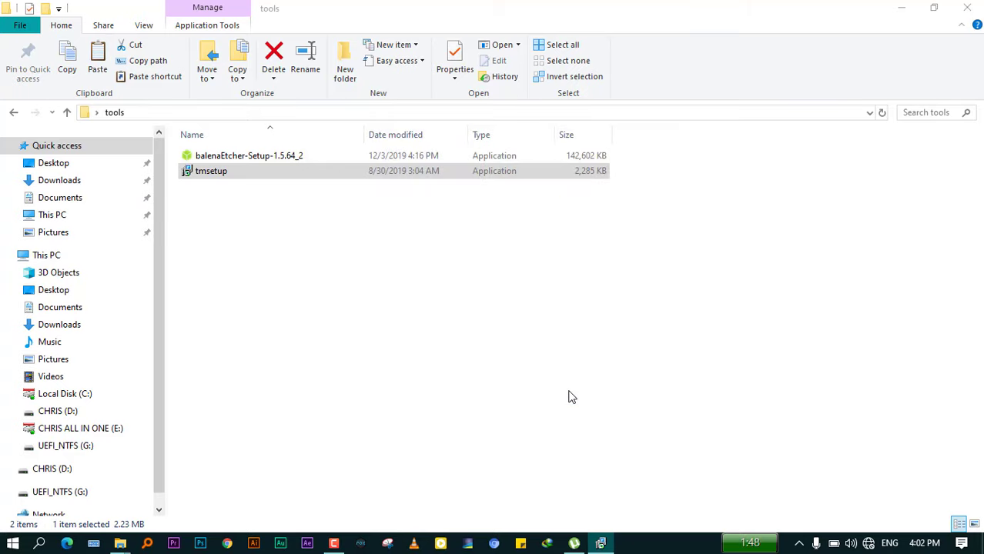
Minimize the tools folder, continue the TransMac trial and reposition its main window on the desktop.
left_click(902, 8)
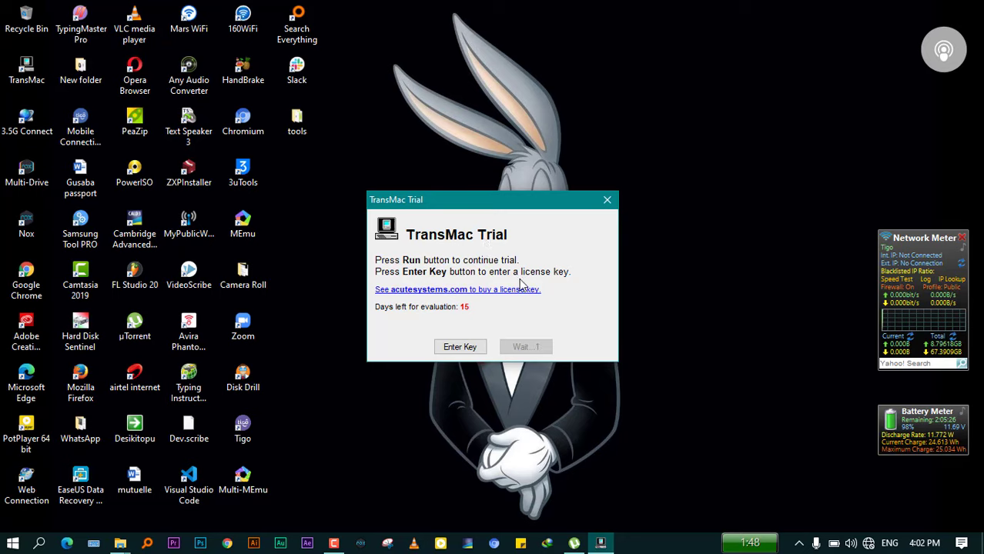
left_click(533, 348)
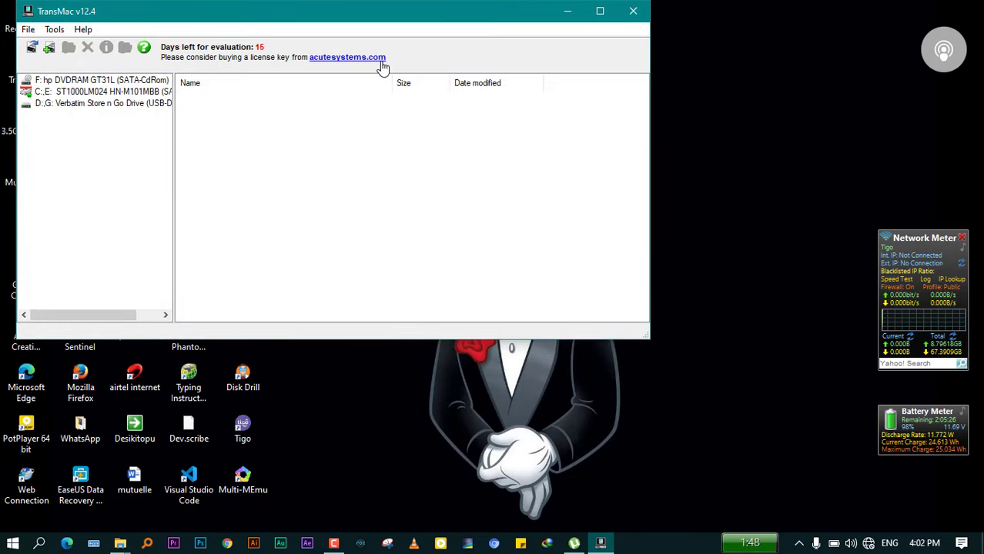
left_click_drag(237, 23, 362, 54)
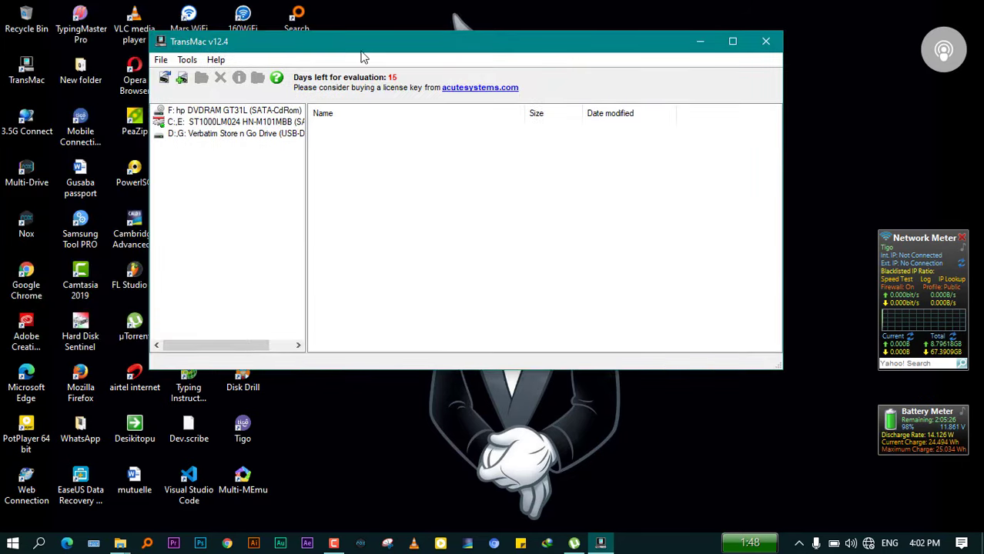
Format the Verbatim Store n Go USB drive for Mac with the volume name "Mac os", accepting the overwrite warnings.
right_click(206, 137)
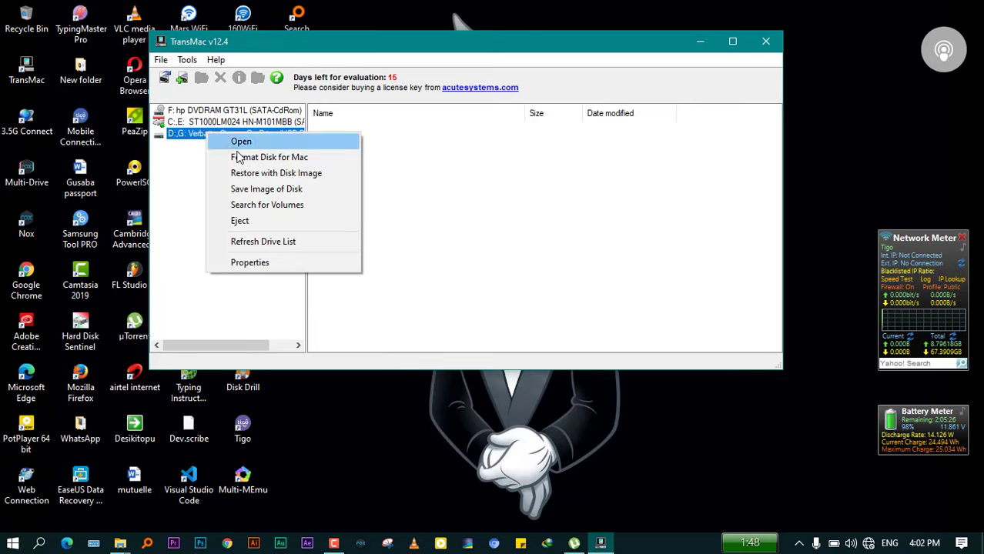
left_click(241, 159)
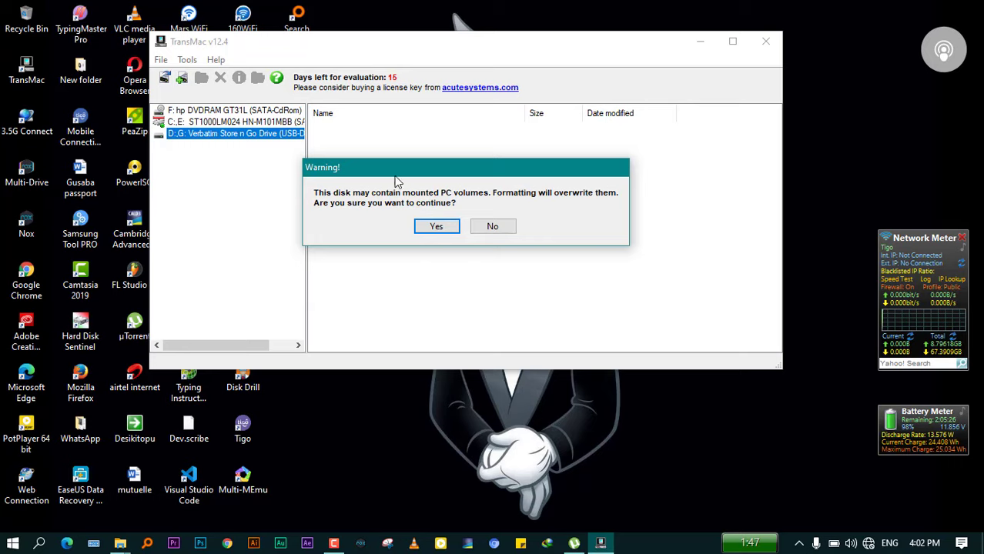
left_click(443, 228)
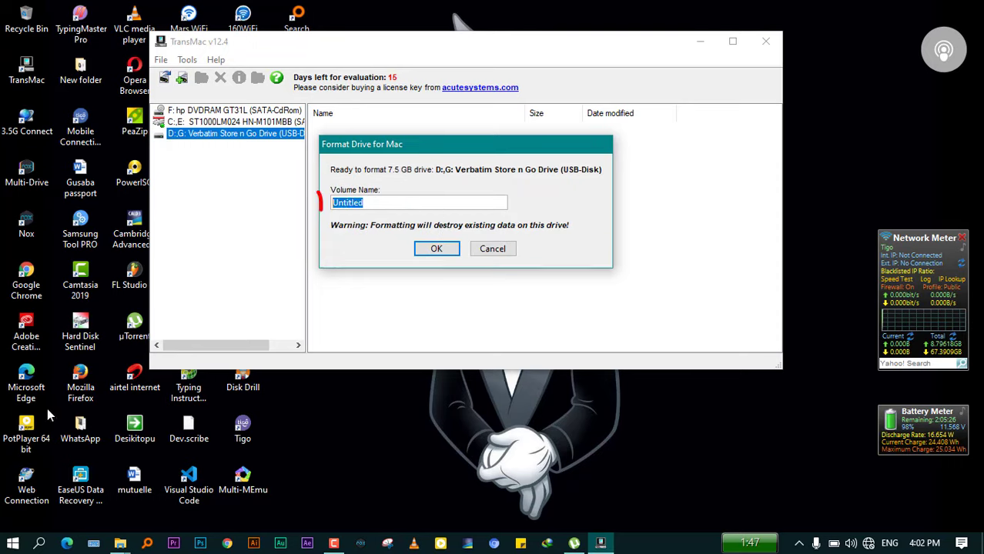
type("Mac ")
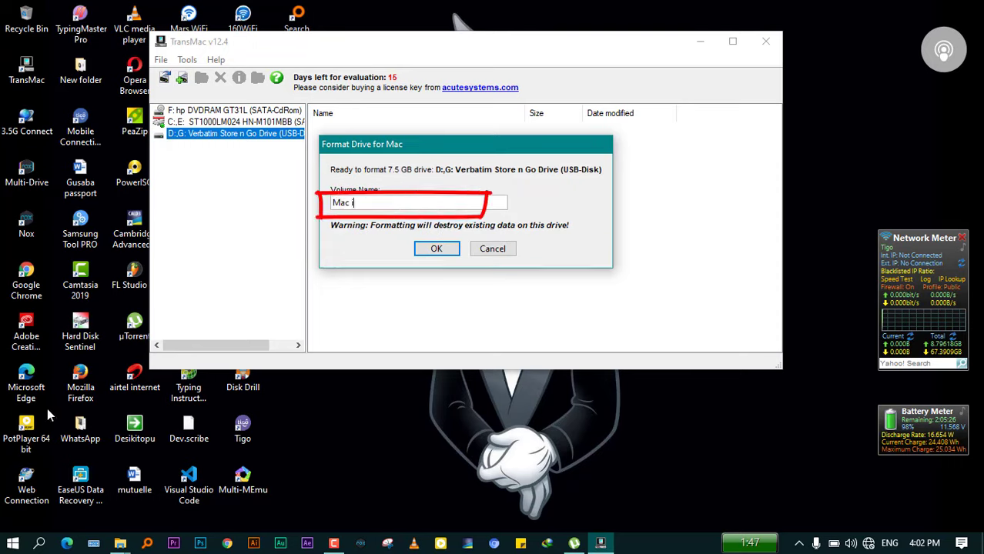
type("os")
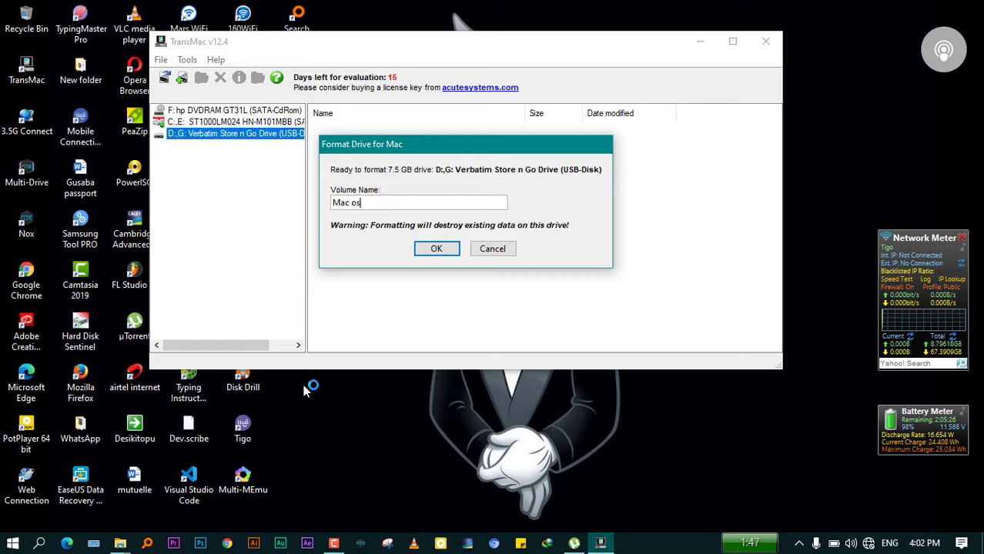
left_click(432, 250)
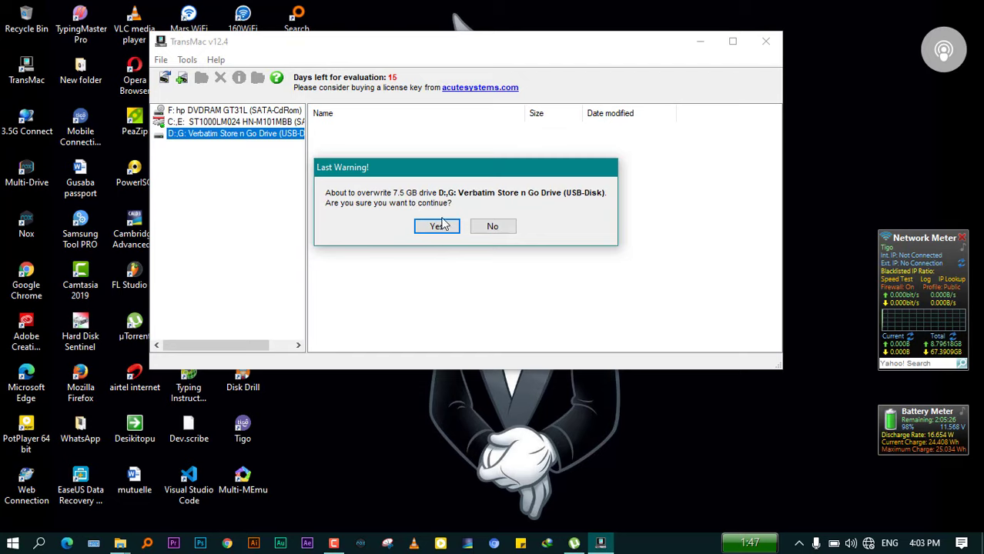
left_click(441, 225)
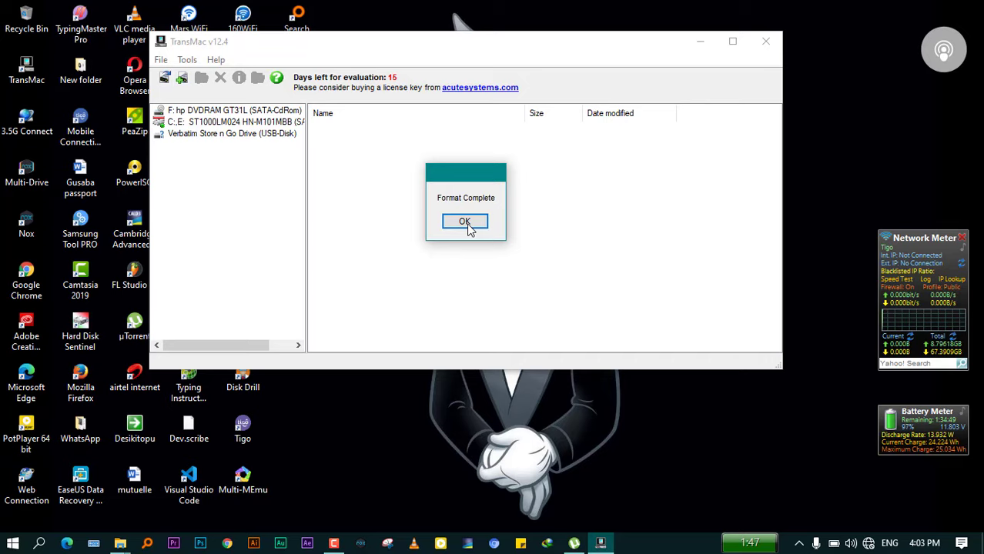
left_click(465, 221)
Start restoring the Verbatim USB drive with Yosemite-Zone.dmg from the Mac Os X 10.10 Yosemite folder, and cancel the running restore.
left_click(229, 136)
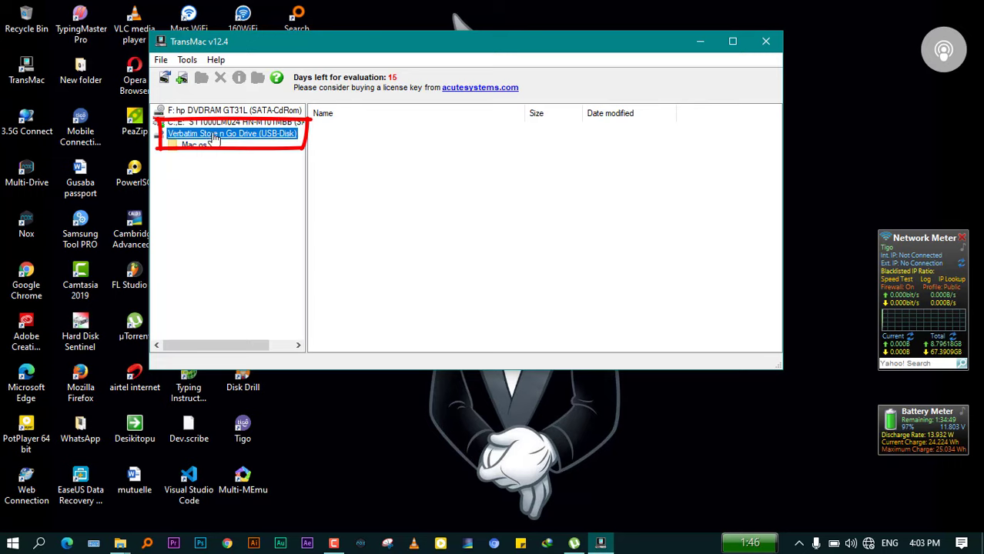
right_click(214, 135)
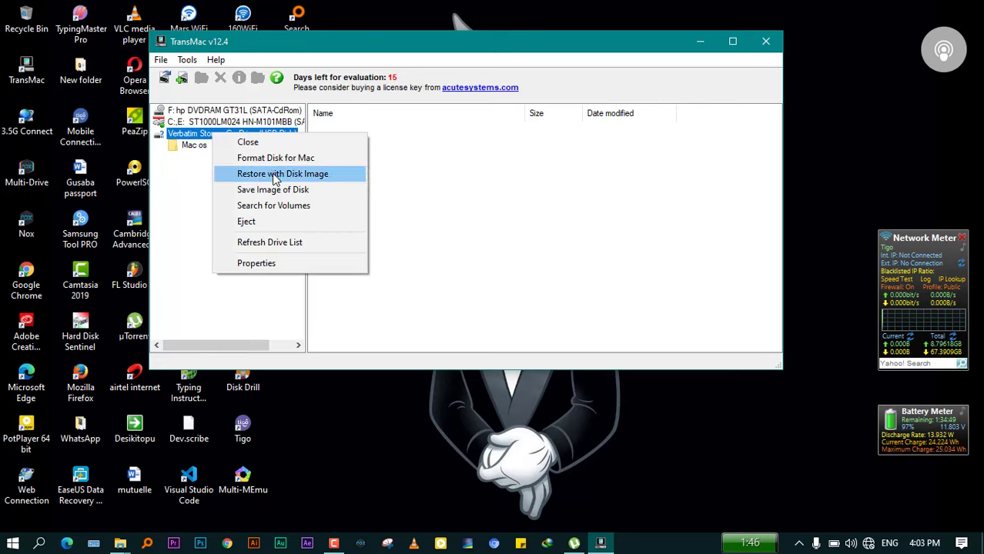
left_click(275, 177)
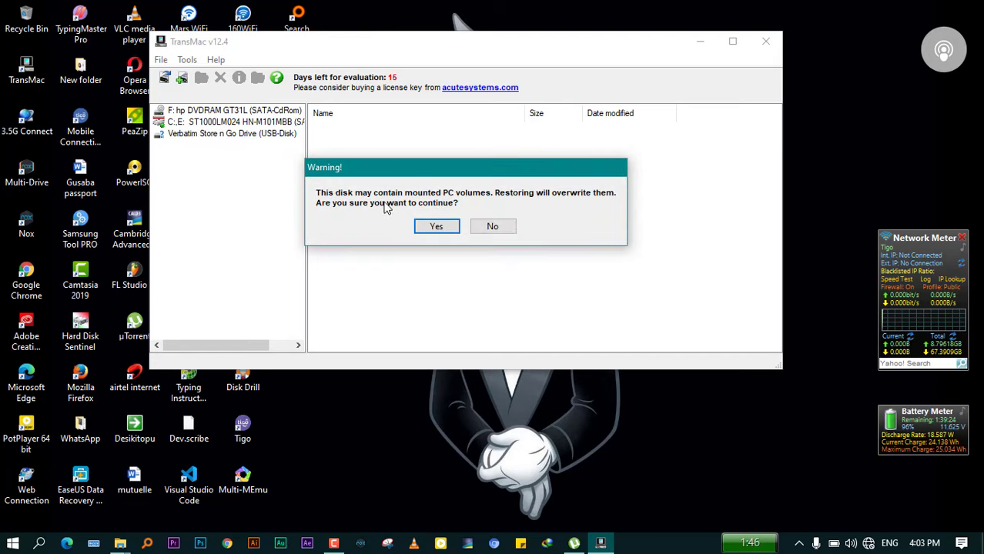
left_click(437, 226)
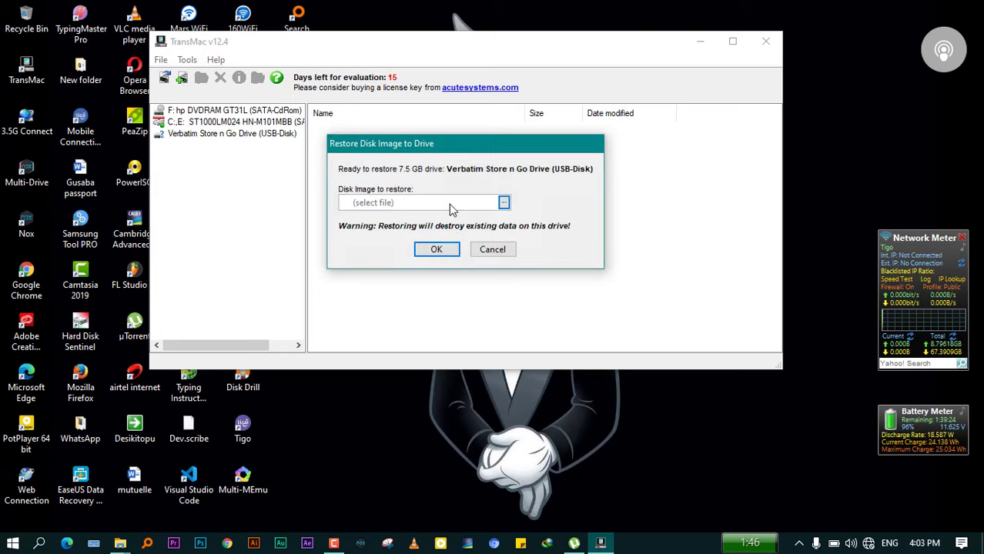
left_click(504, 203)
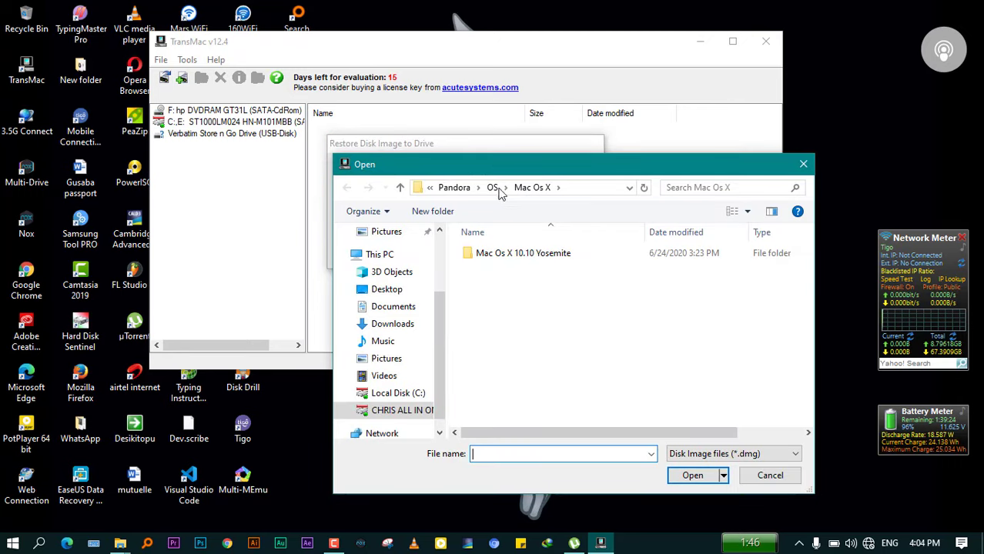
double_click(507, 255)
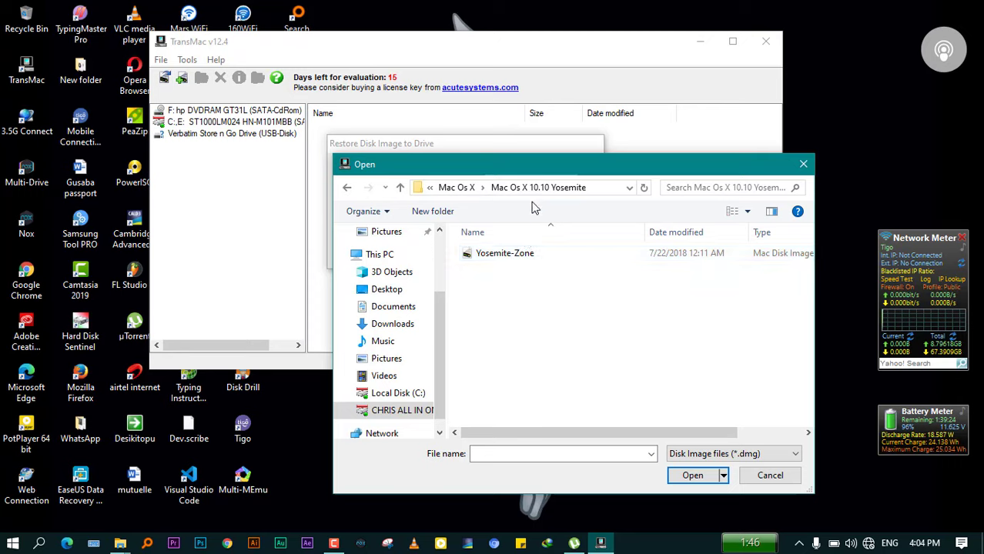
double_click(526, 255)
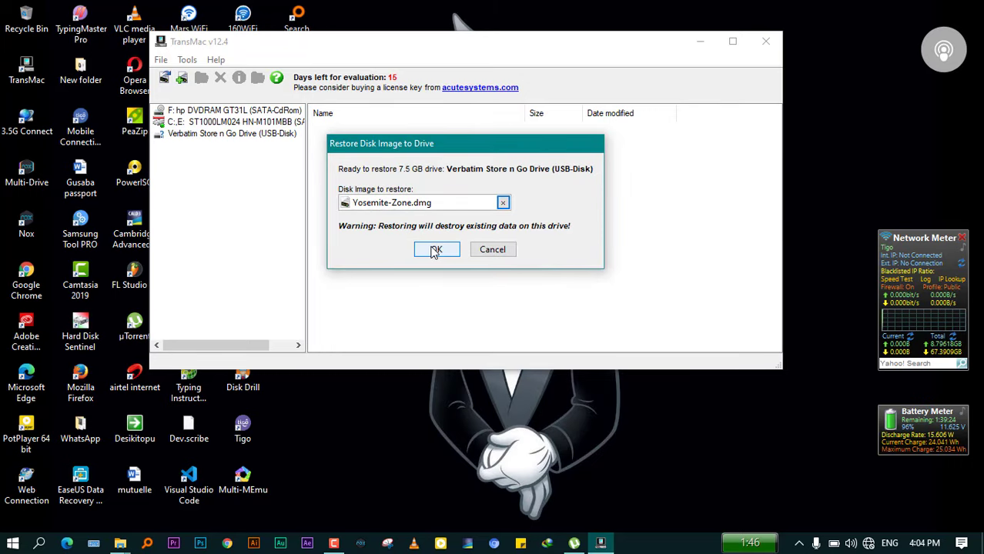
left_click(436, 251)
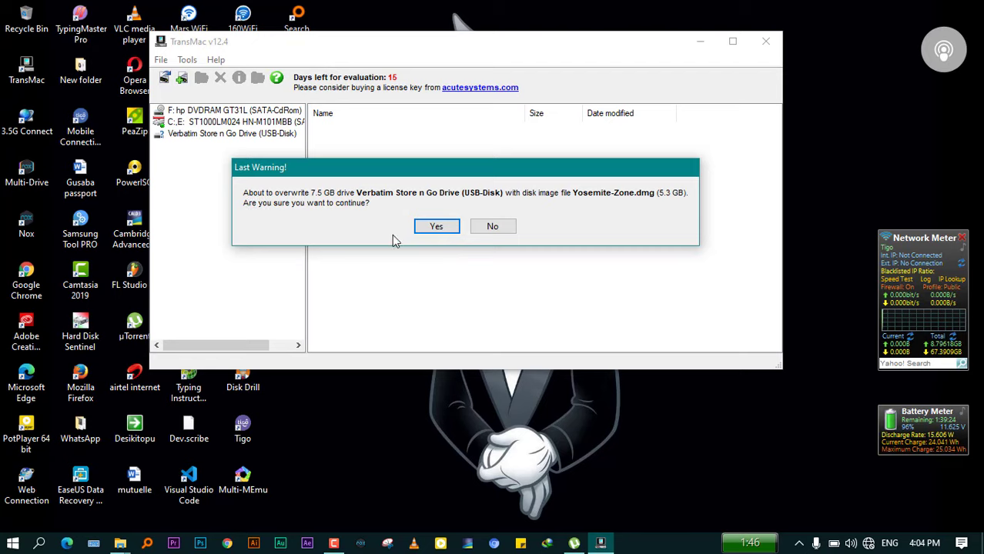
left_click(447, 228)
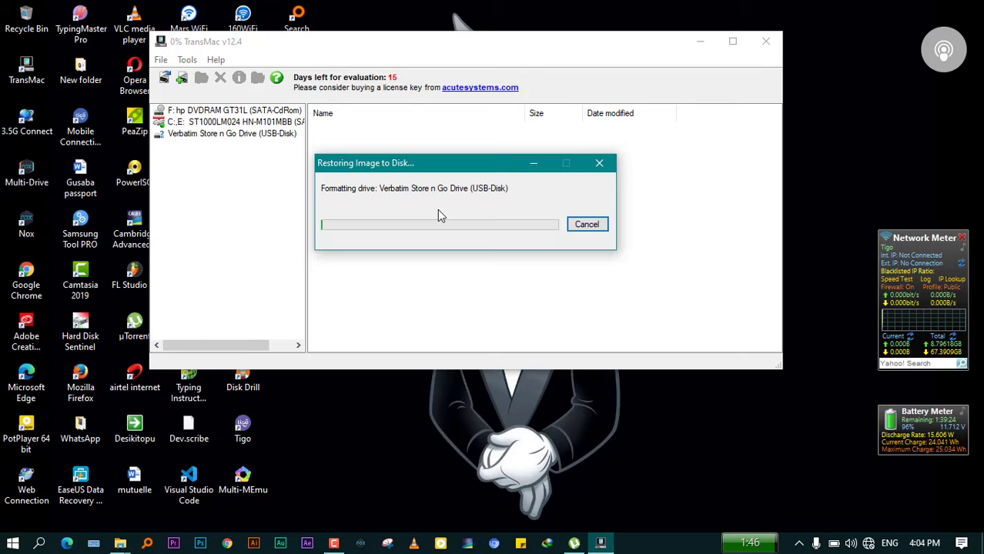
left_click(583, 226)
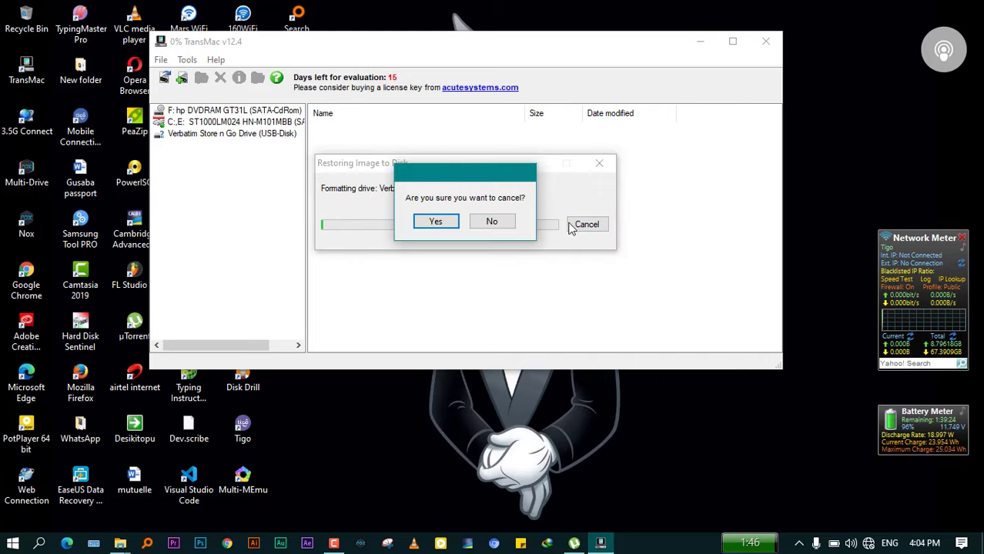
left_click(435, 221)
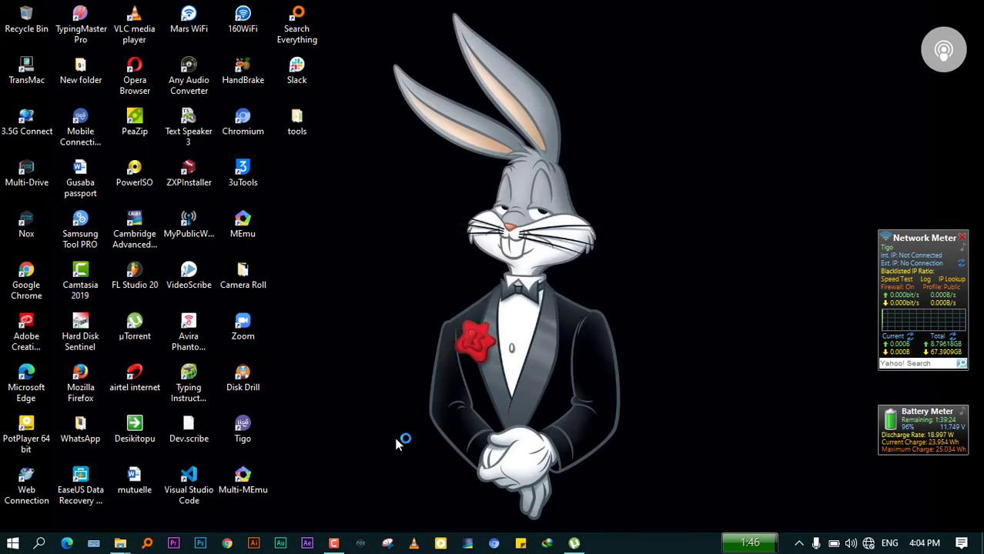
Install balenaEtcher with balenaEtcher-Setup-1.5.64_2 from the tools folder, accepting the license agreement, and minimize the folder during the installation.
mouse_move(121, 542)
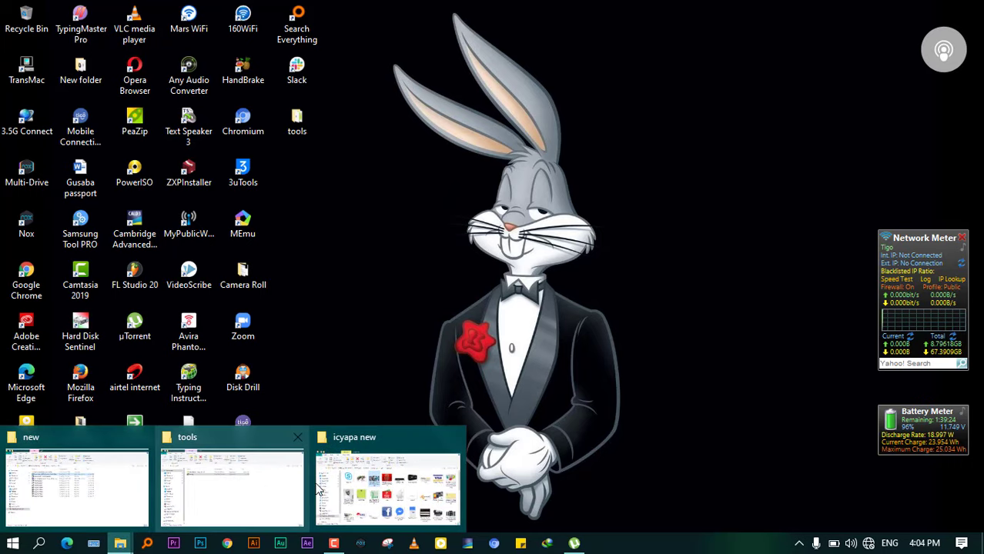
left_click(221, 477)
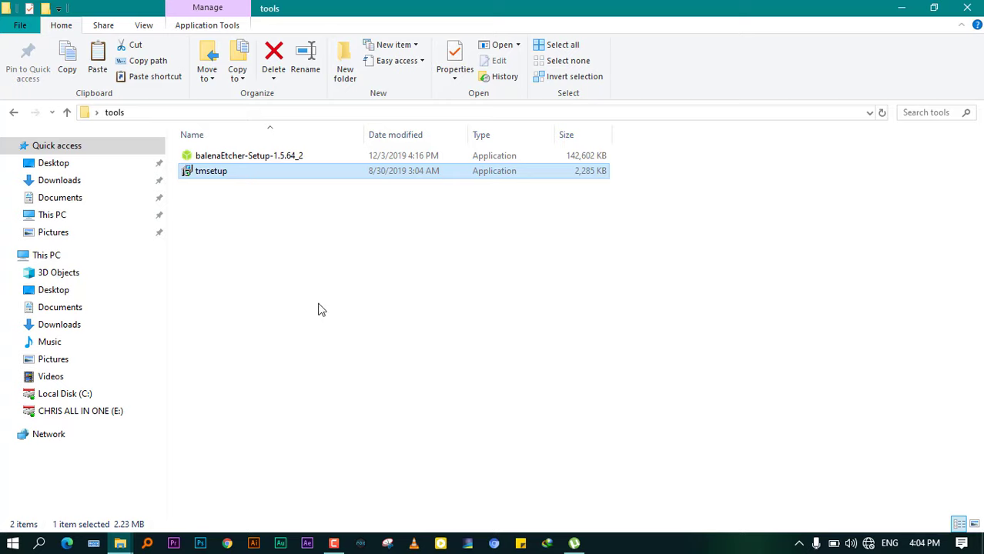
left_click(267, 159)
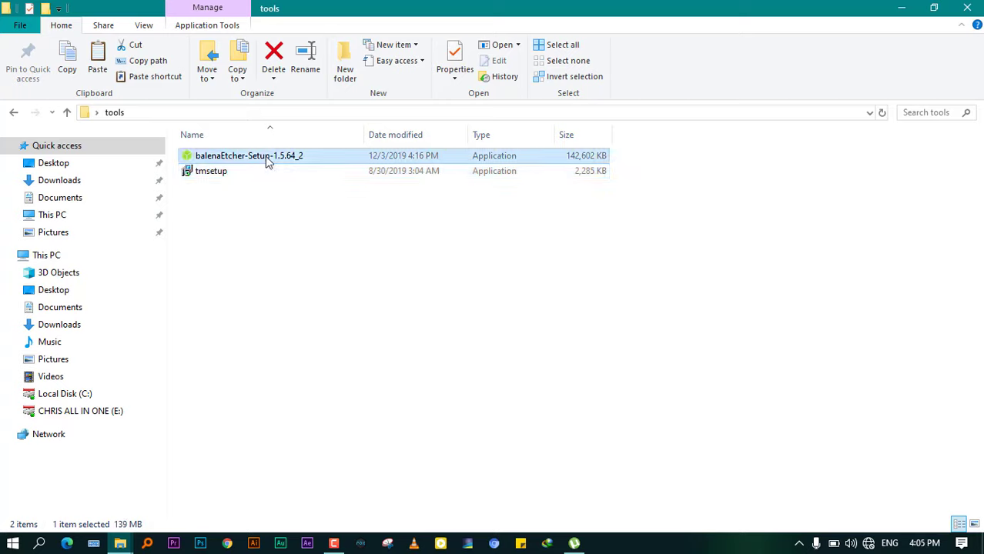
double_click(267, 160)
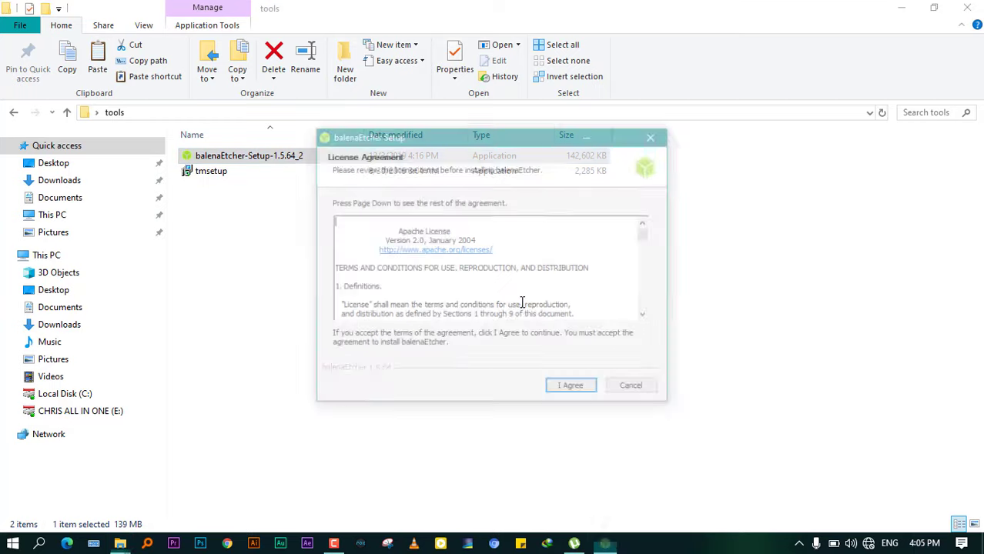
left_click(584, 392)
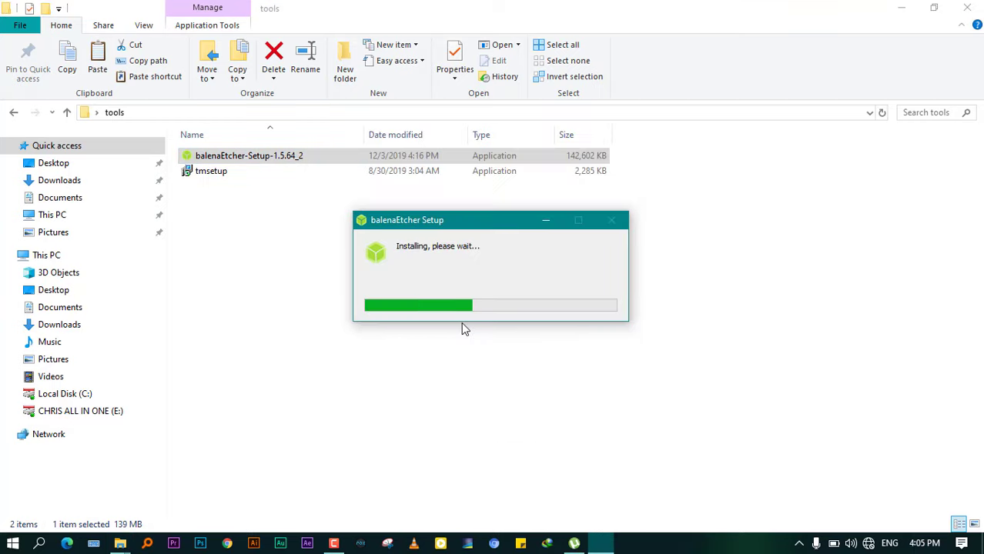
left_click(901, 8)
left_click_drag(443, 223, 485, 139)
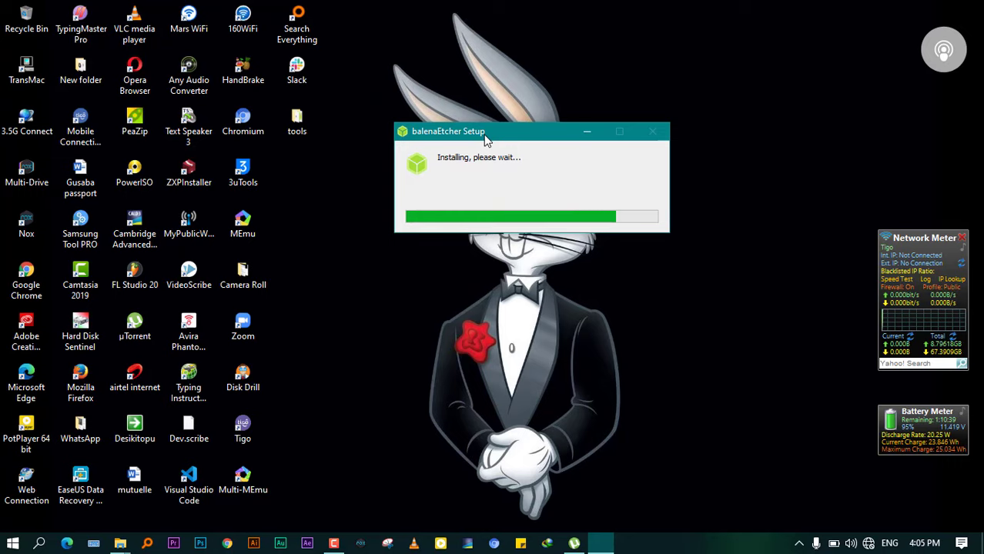
left_click_drag(485, 138, 494, 170)
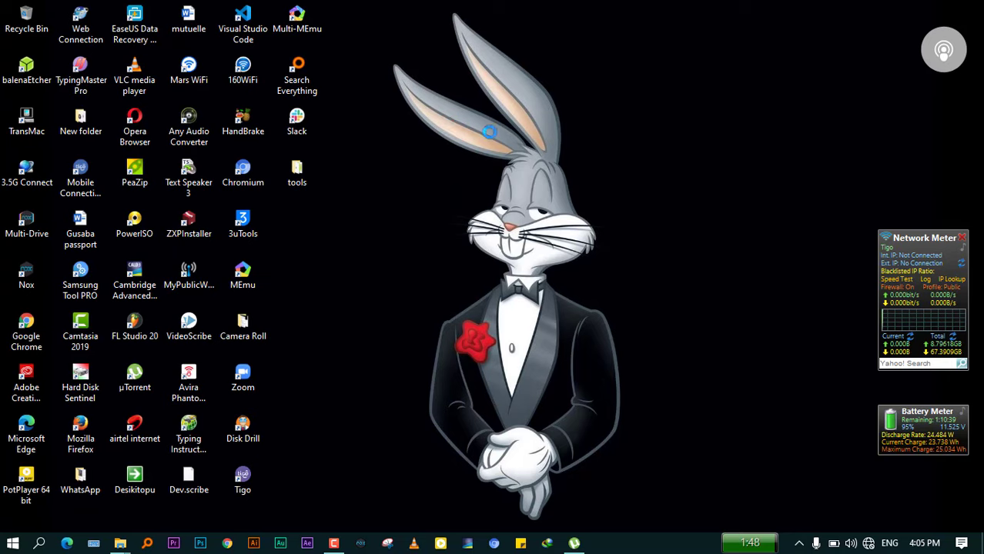
Refresh the desktop, launch balenaEtcher from its desktop shortcut and reposition its window higher on the desktop.
right_click(448, 119)
left_click(494, 159)
double_click(33, 84)
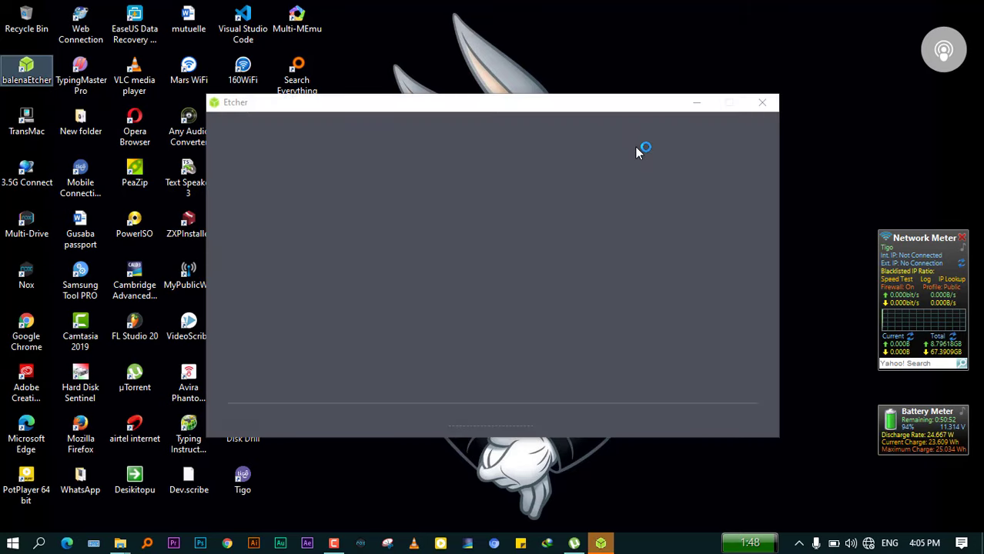
left_click_drag(505, 107, 544, 27)
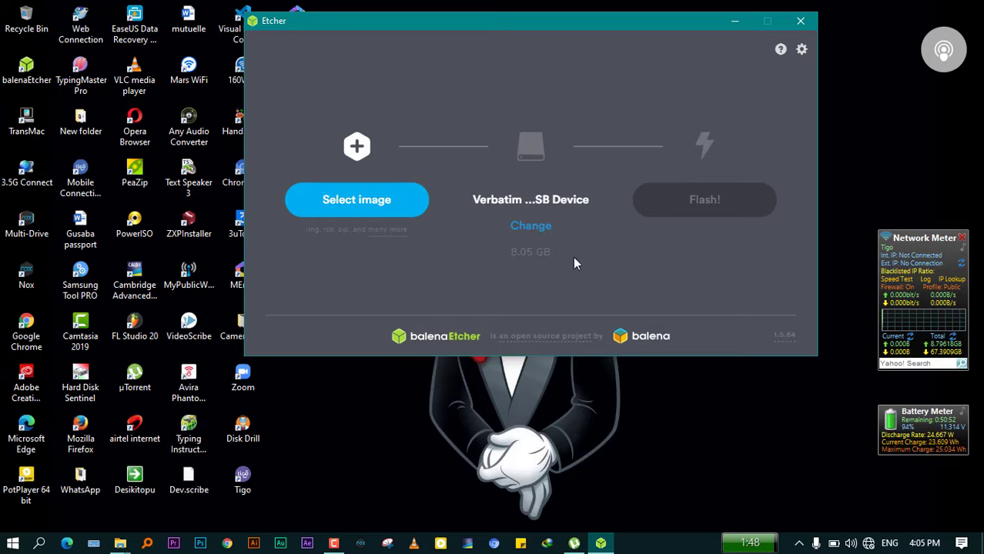
Check the Verbatim Store n Go drive in the target selection without changing it, and close the duplicate Etcher window.
left_click(539, 228)
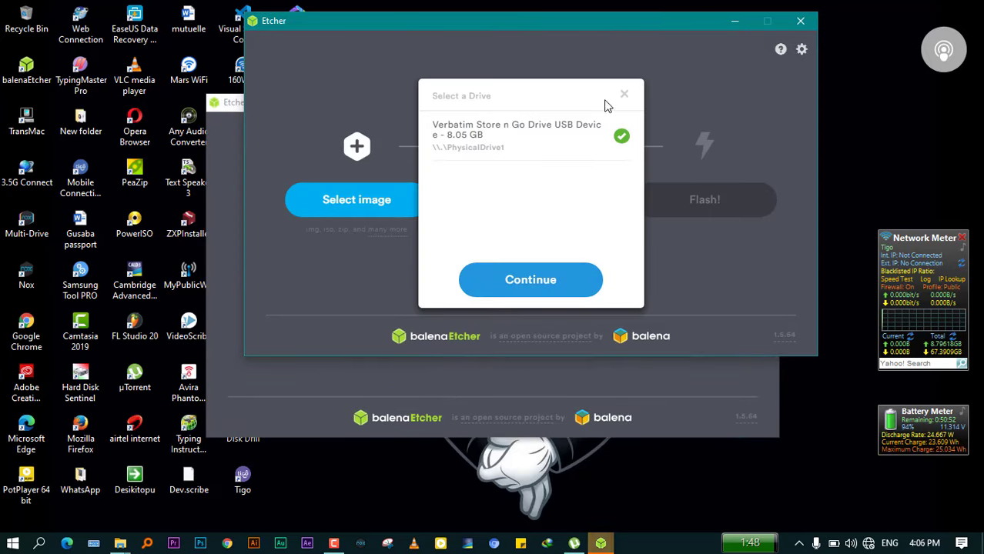
left_click(623, 95)
left_click(234, 182)
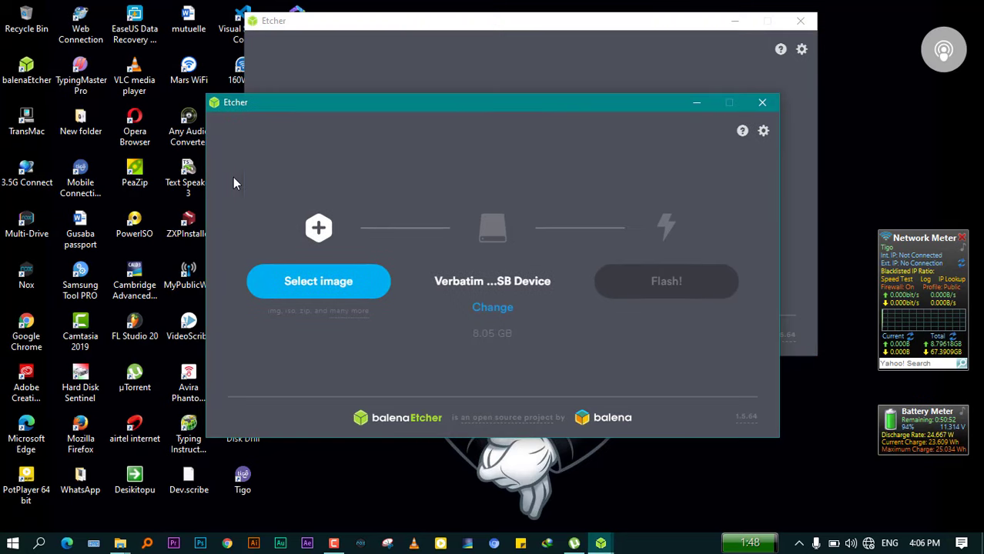
left_click(762, 104)
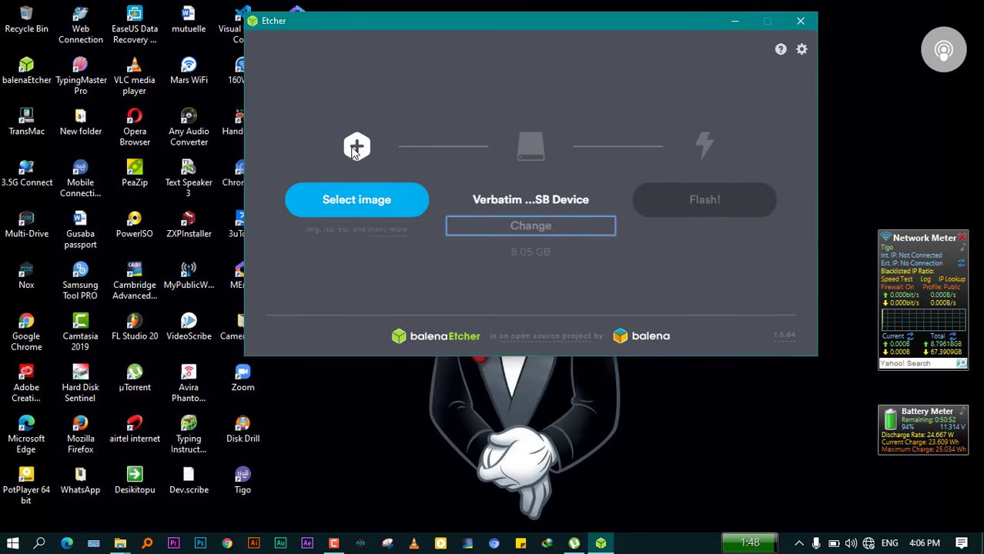
Start selecting an Etcher image and browse on drive E: through firmware+flash files and TOOLS to the Pandora folder.
left_click(348, 198)
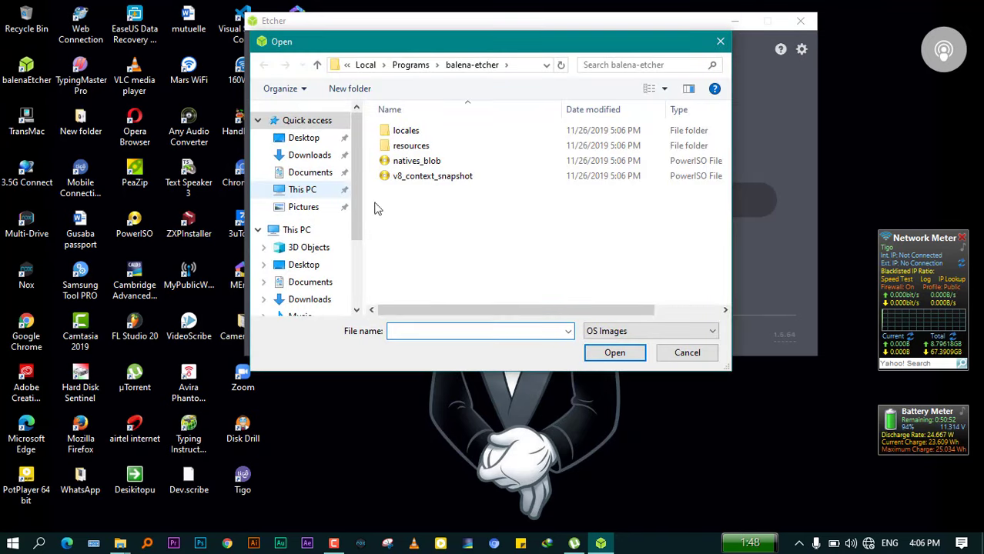
left_click(297, 230)
scroll(492, 215, "down", 5)
double_click(474, 271)
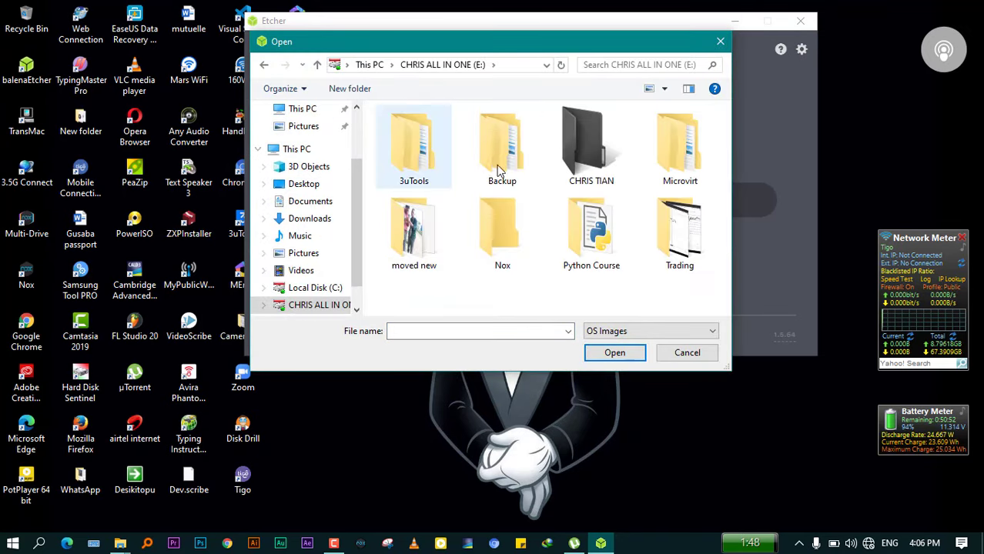
double_click(587, 130)
double_click(448, 252)
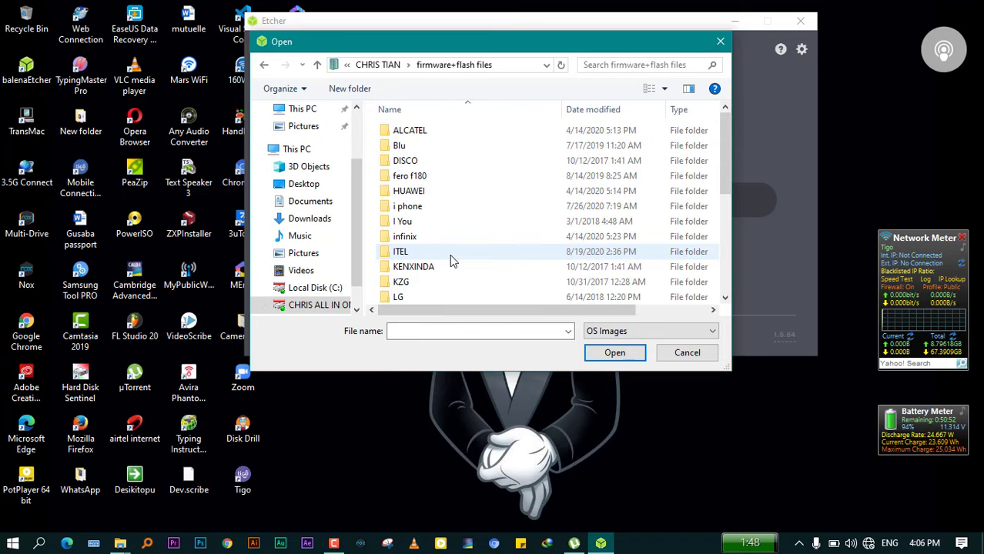
scroll(449, 256, "down", 3)
double_click(408, 297)
scroll(411, 285, "down", 3)
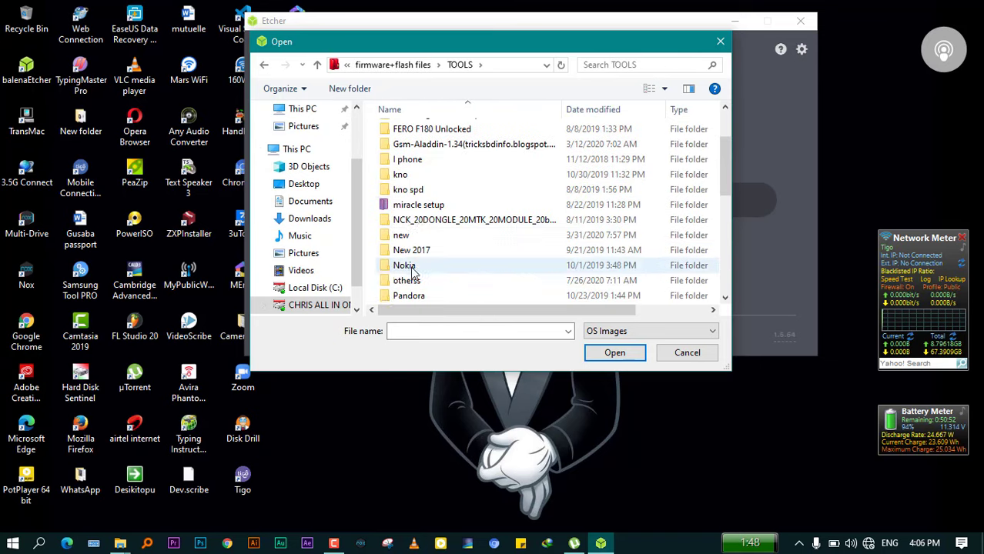
double_click(413, 298)
double_click(414, 301)
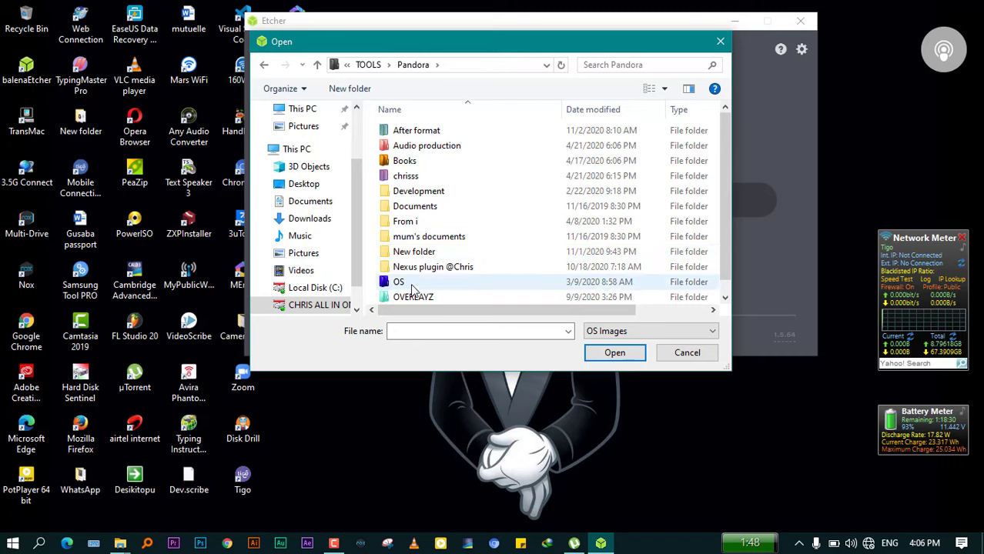
Load Yosemite-Zone.dmg from OS > Mac Os X > Mac Os X 10.10 Yosemite and start flashing it to the Verbatim USB drive.
double_click(412, 283)
double_click(424, 147)
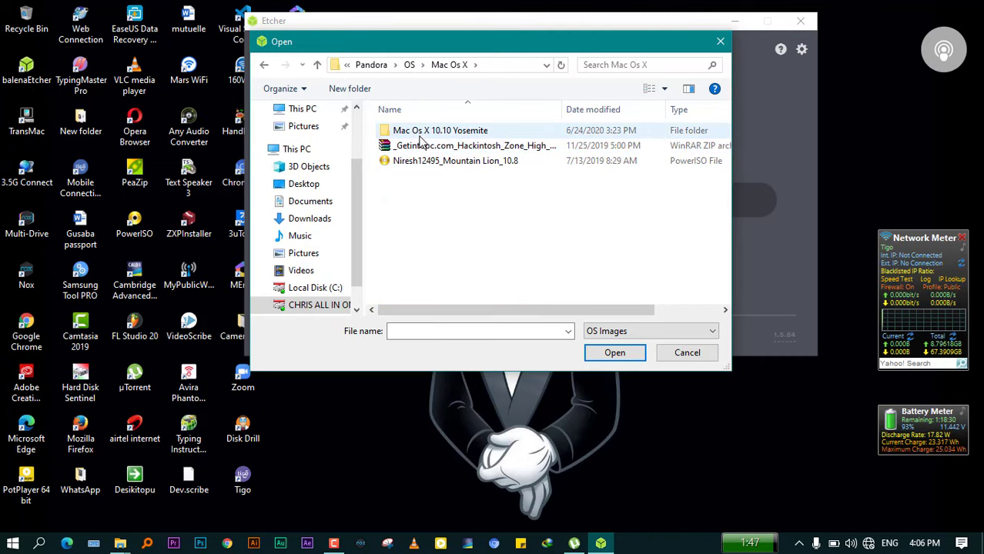
double_click(434, 134)
double_click(431, 131)
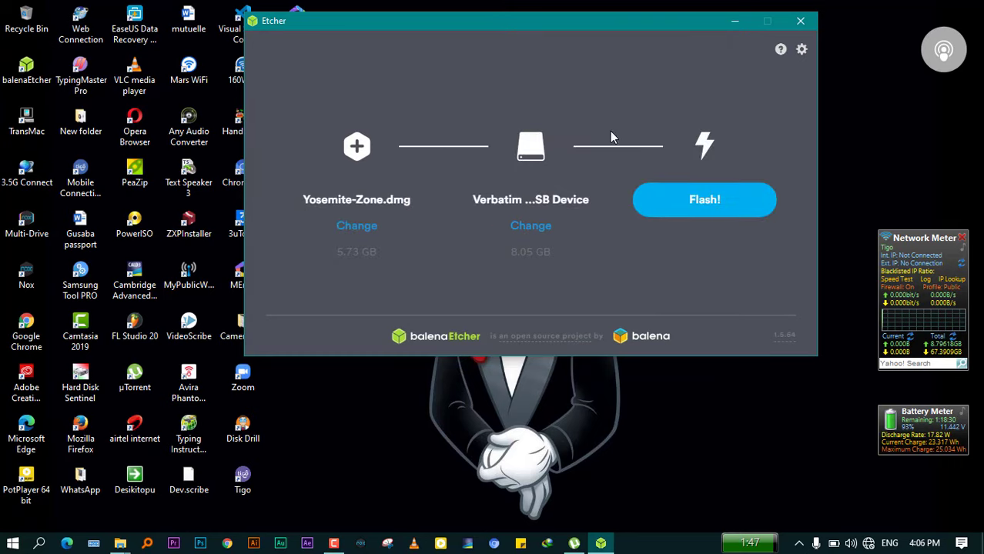
left_click(677, 214)
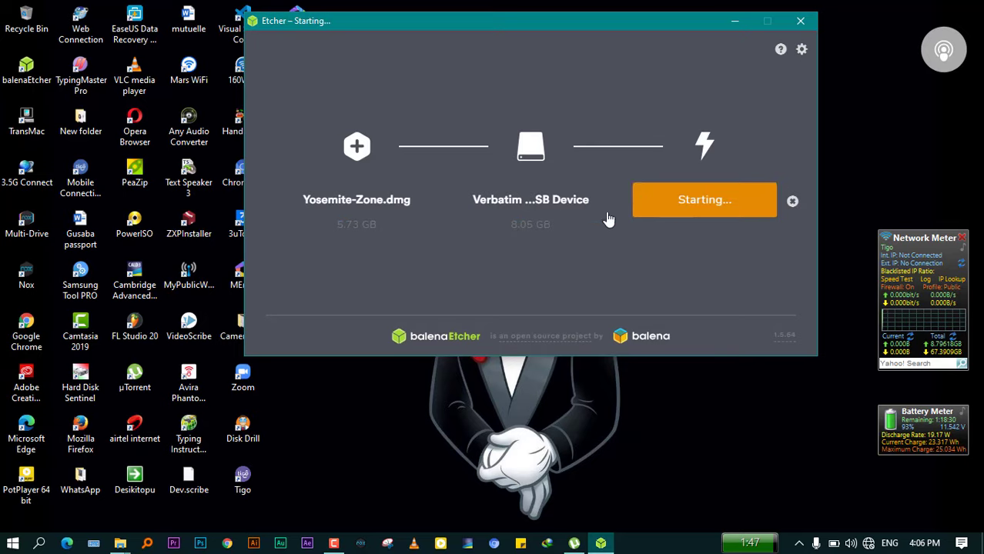